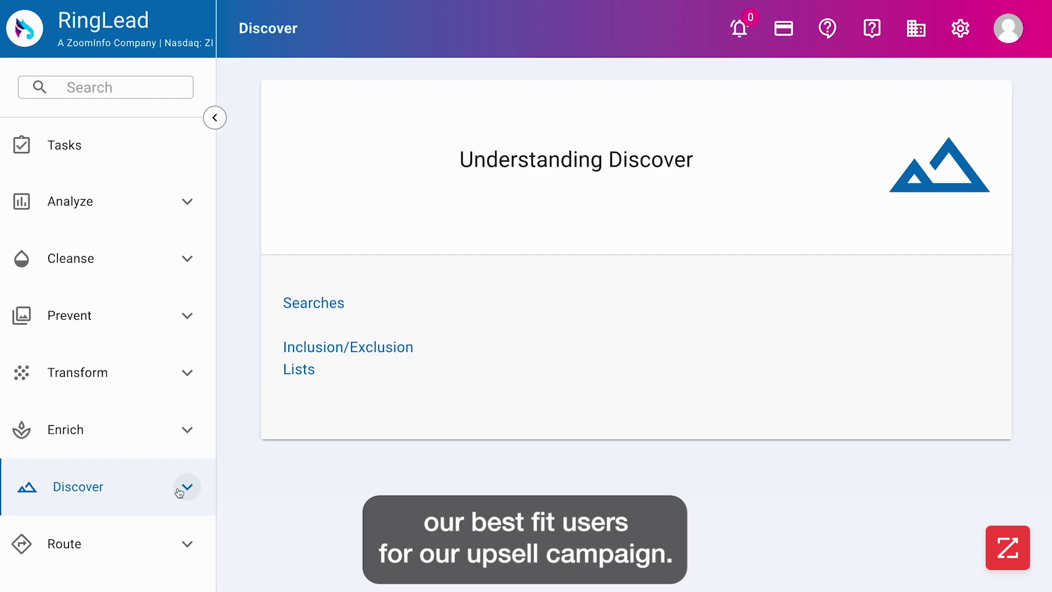
Start a new Discover search named '23.01.01_Upsell Best Users' as a Snowflake Contacts Search.
left_click(179, 492)
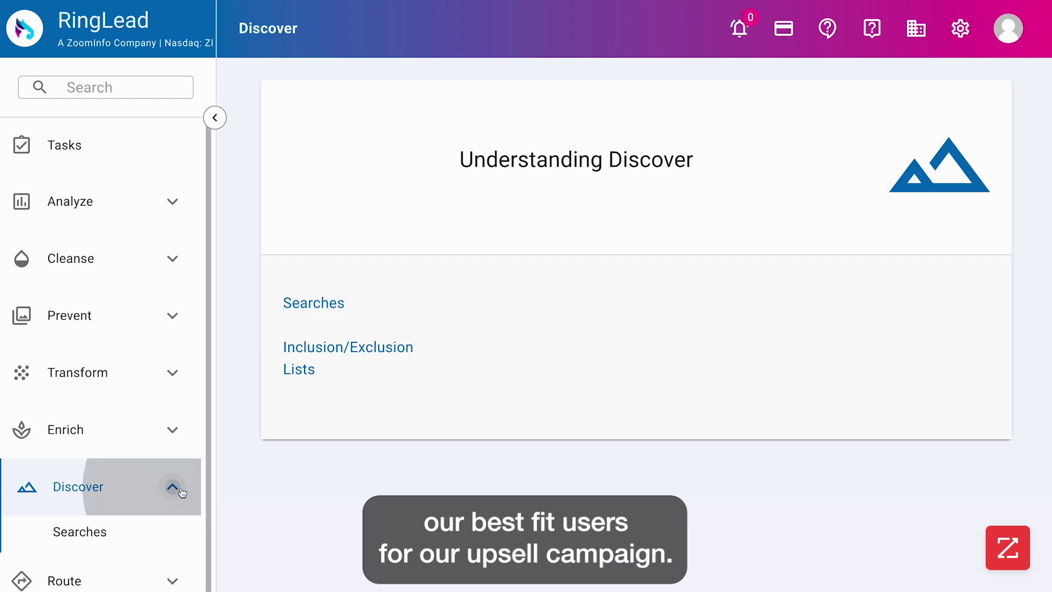
left_click(91, 533)
left_click(939, 113)
type("1.01_Upse")
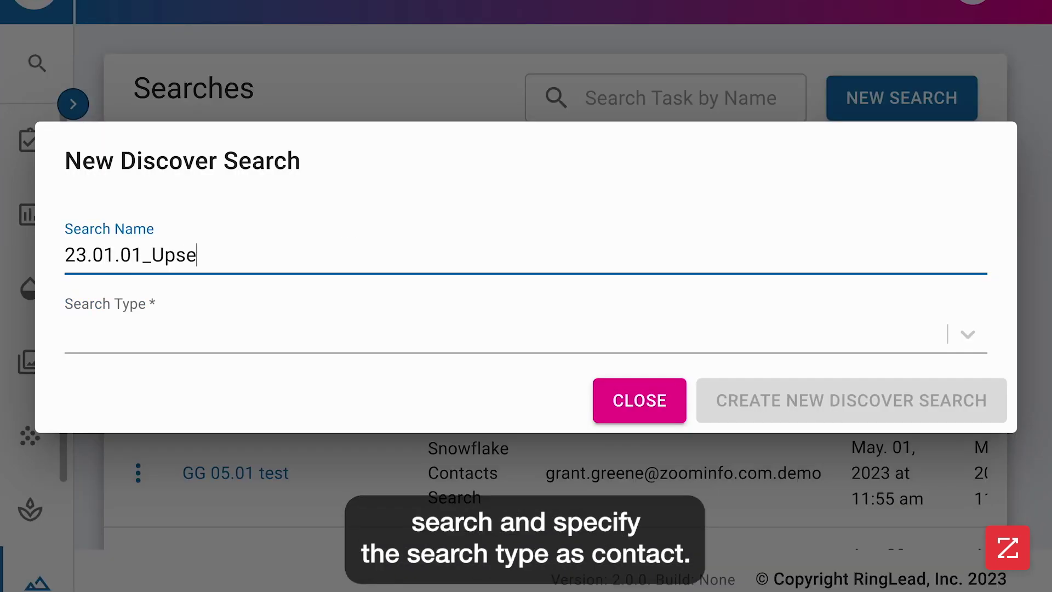
type("ll Best Users")
left_click(315, 333)
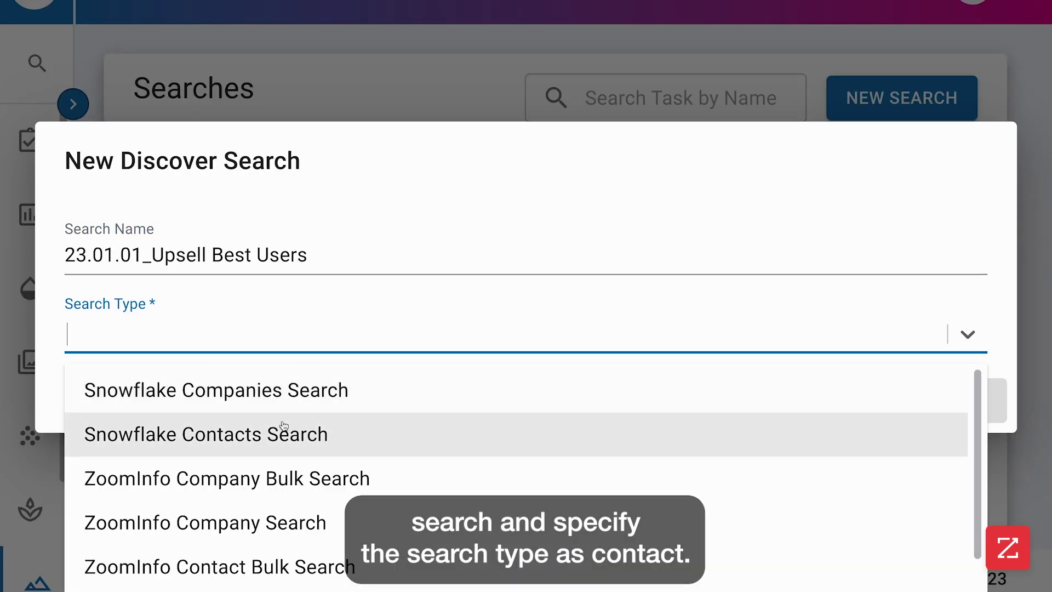
left_click(277, 433)
Point it at DEV_MARKETING_DATA_OPS table GG_USERSTABLE_230426, map FIRST_NAME, and create the search.
left_click(238, 400)
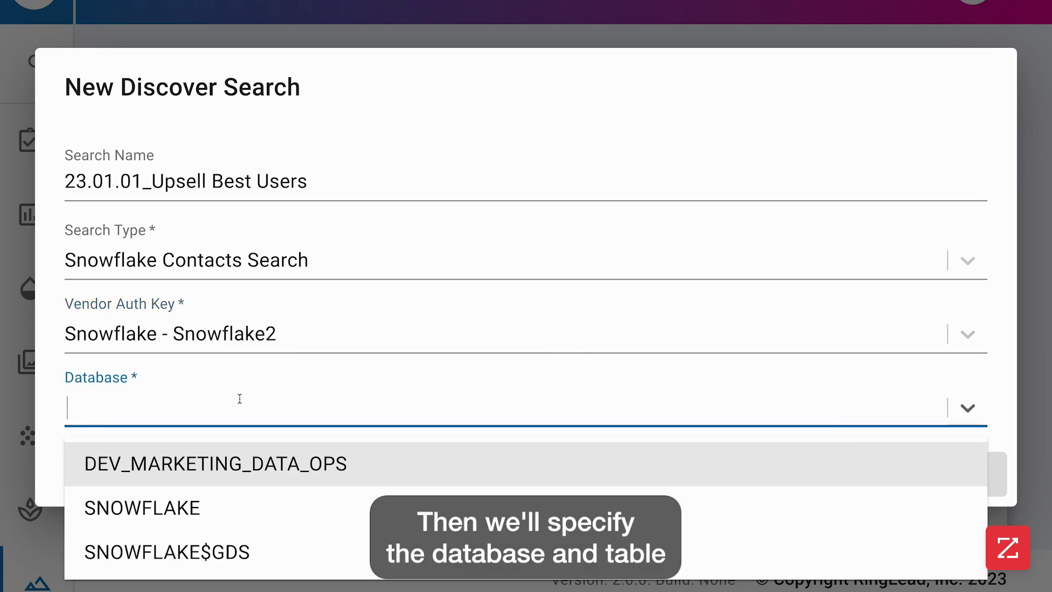
left_click(244, 481)
left_click(242, 448)
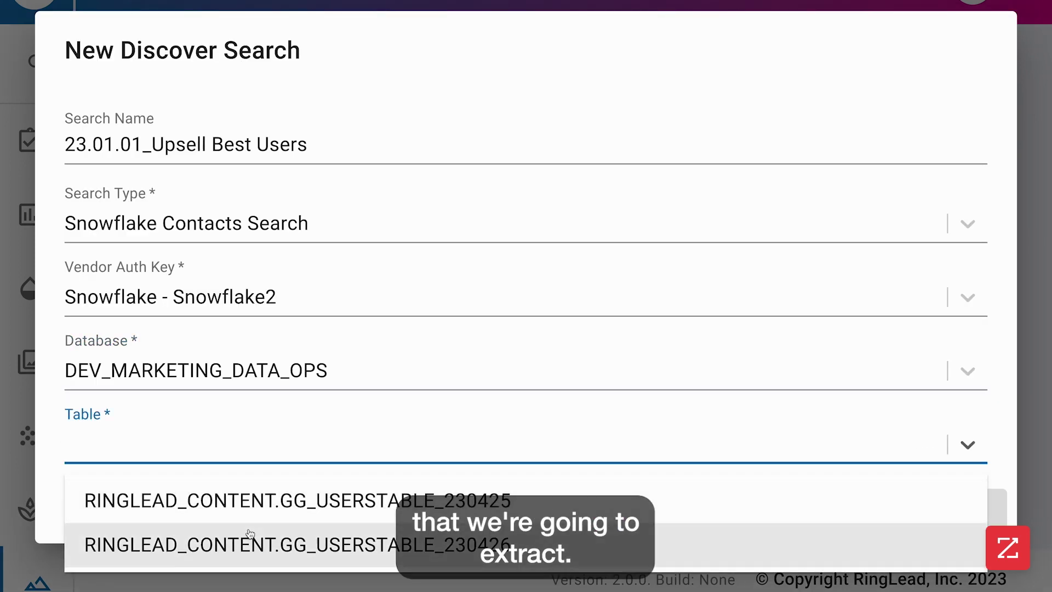
left_click(249, 538)
scroll(450, 431, "down", 2)
scroll(449, 431, "down", 1)
left_click(334, 321)
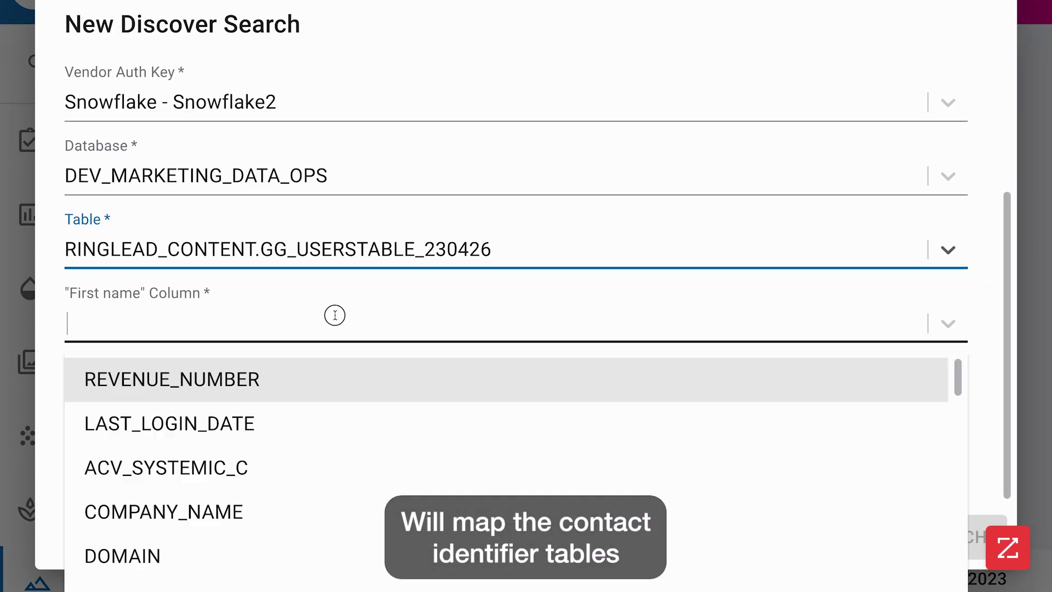
type("Fir")
left_click(240, 391)
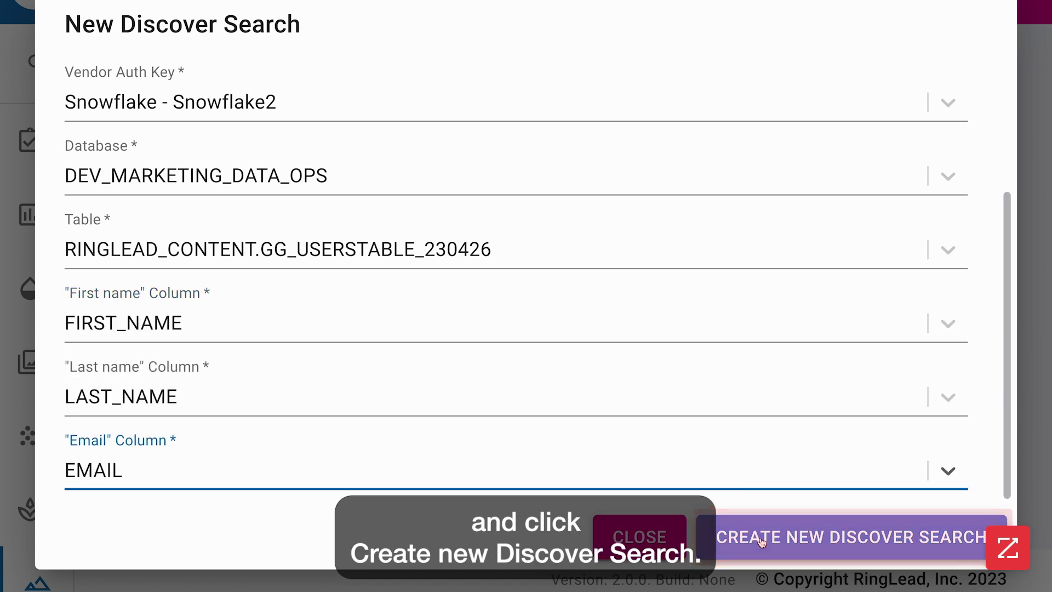
left_click(775, 538)
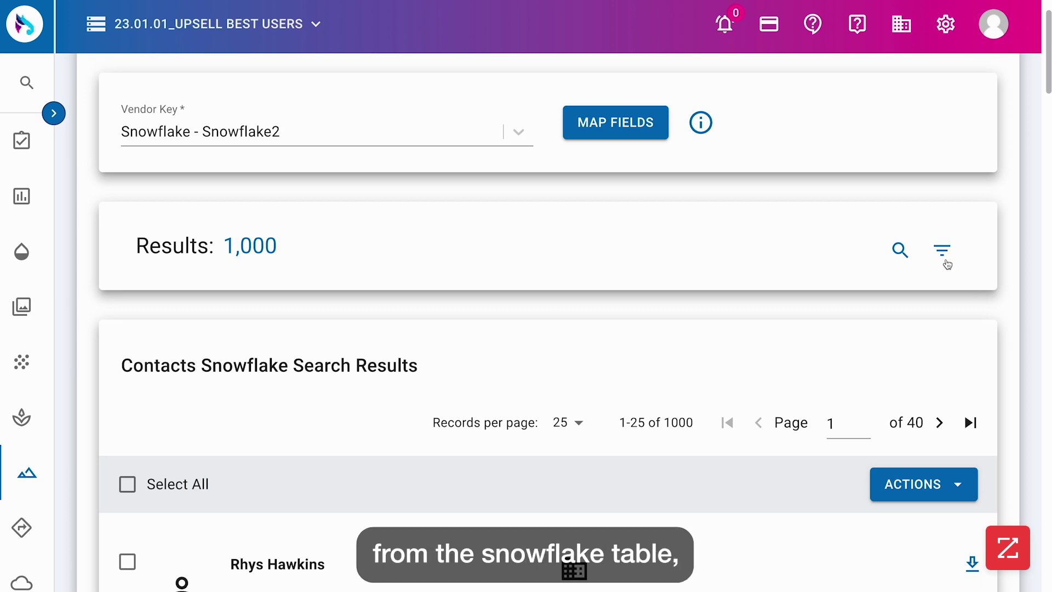
Add Product SKU filters: Contains MarketingOS and Not Contains OperationsOS.
left_click(942, 252)
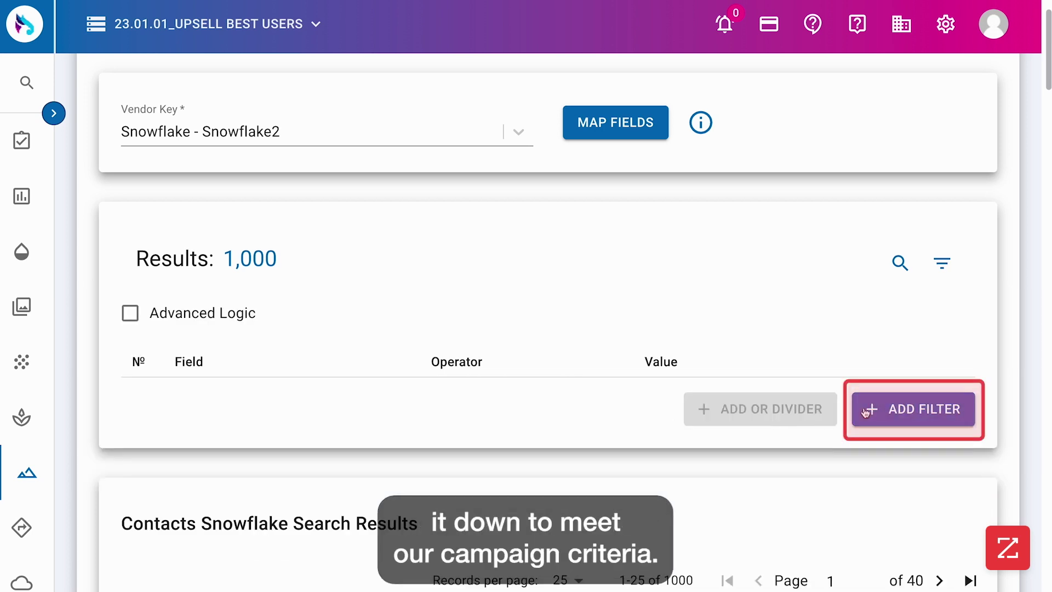
left_click(911, 408)
type("sk")
key("Return")
left_click(498, 231)
type("Mar")
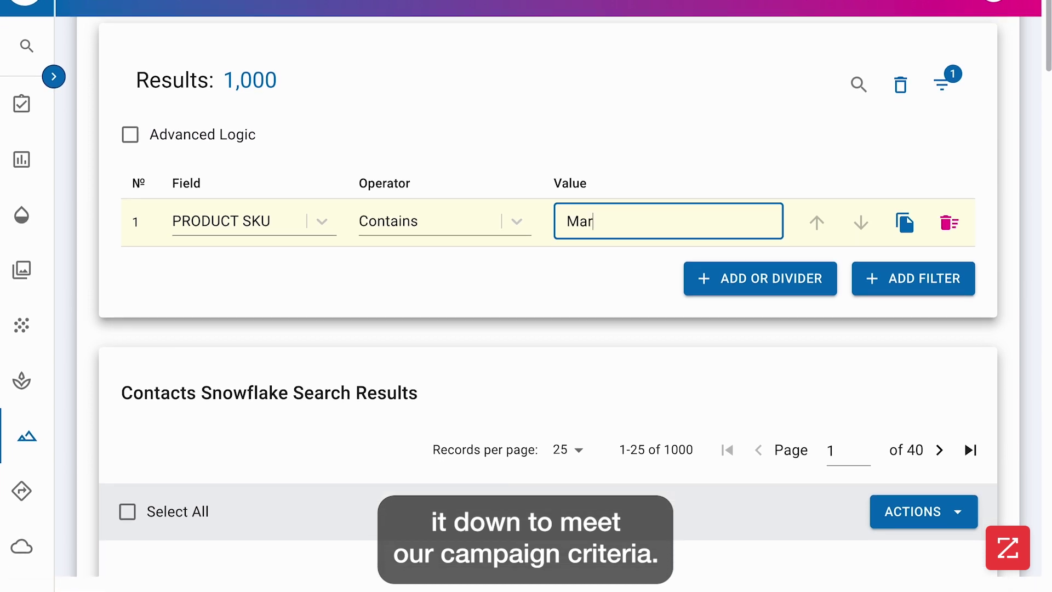
type("ketingOS")
left_click(905, 223)
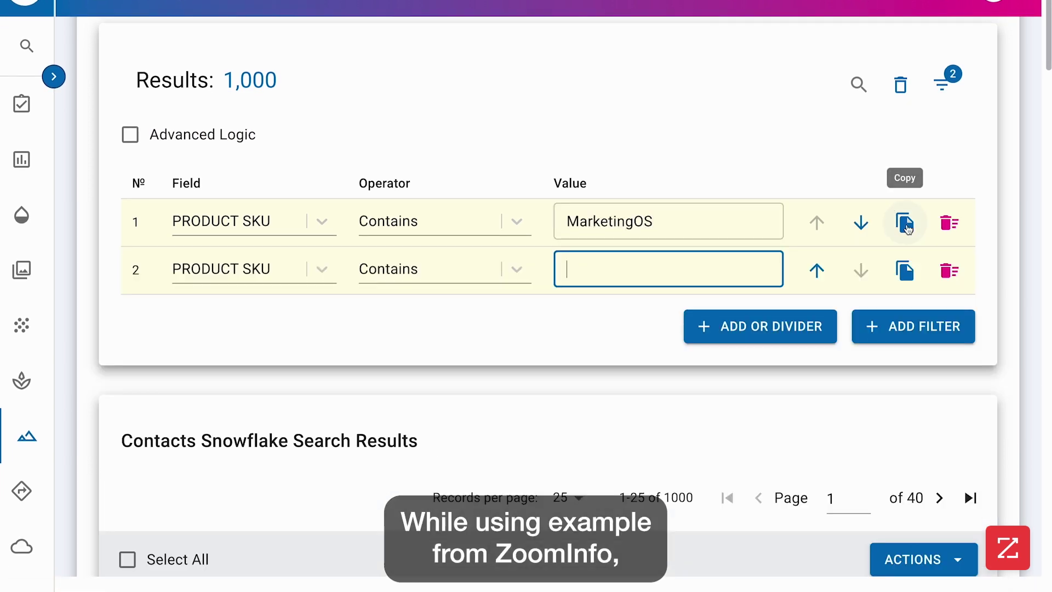
left_click(443, 269)
left_click(457, 415)
type("OperationsOS")
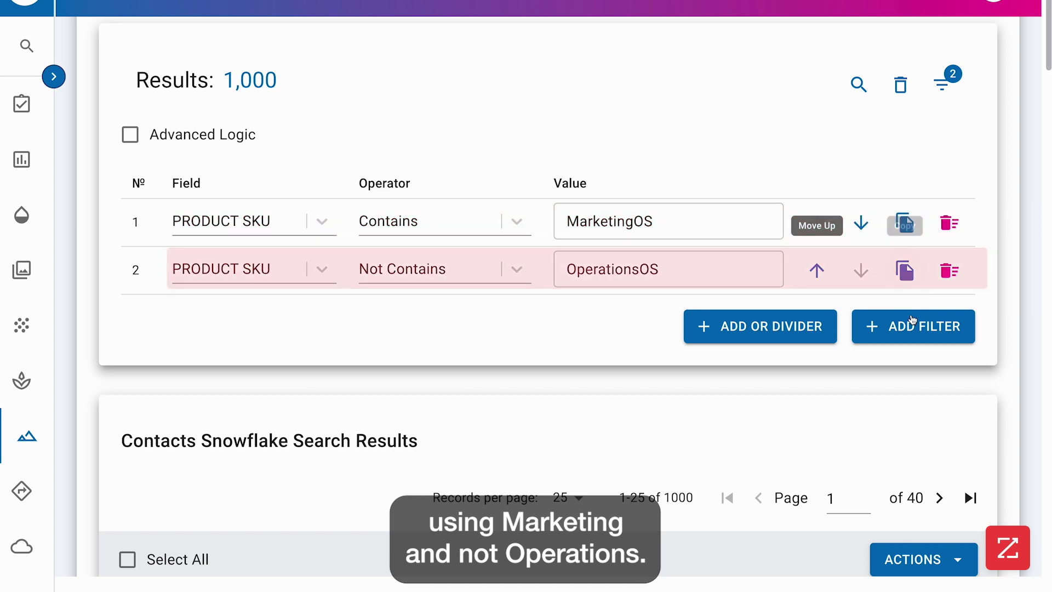
Add ACV over 15000, Segment contains Ent, last-login and rating filters, then run the search.
left_click(409, 387)
left_click(586, 324)
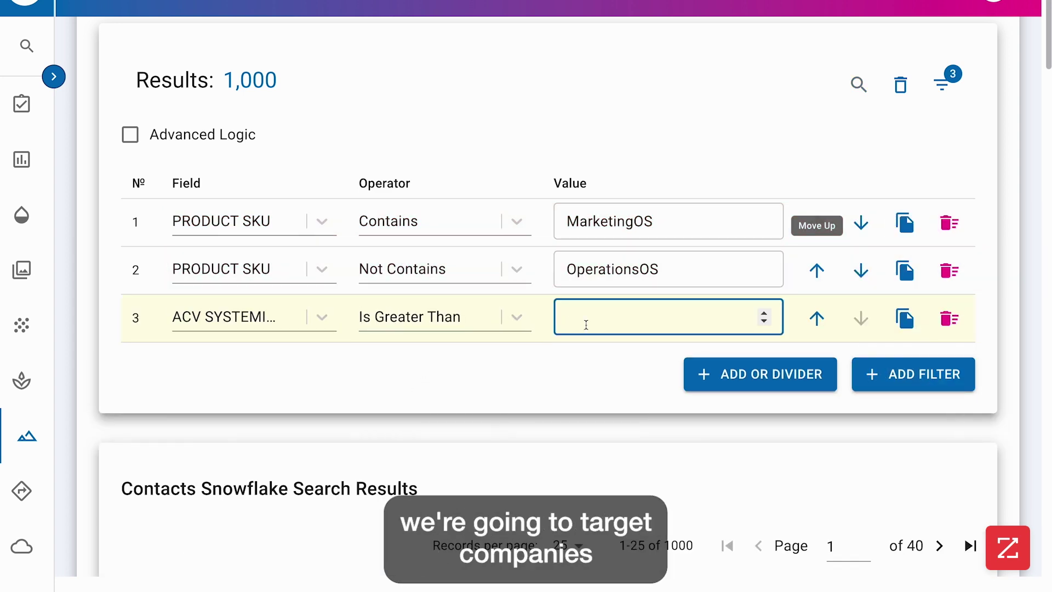
type("15000")
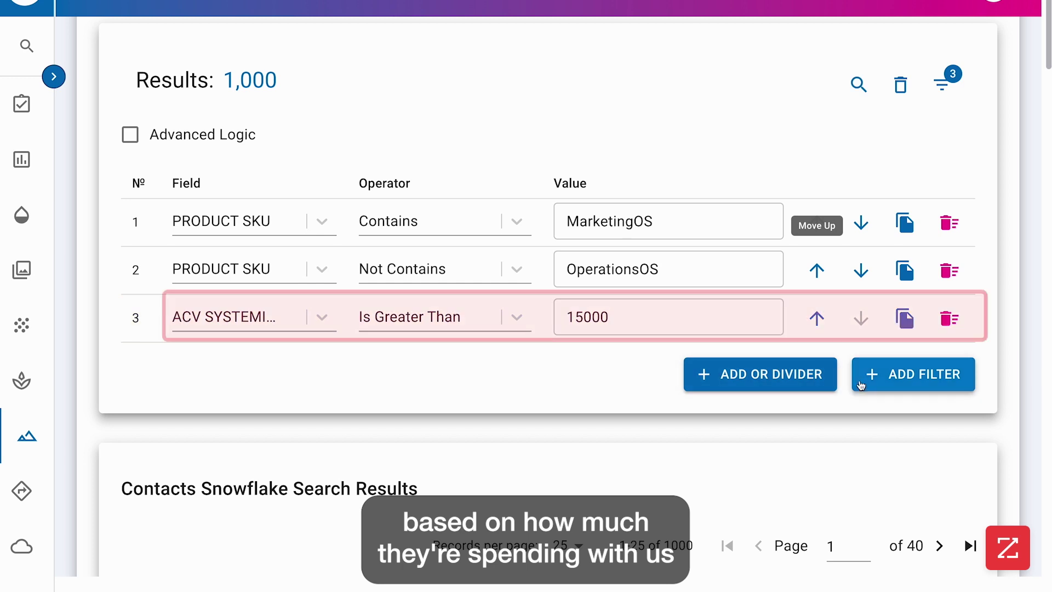
left_click(863, 376)
type("seg")
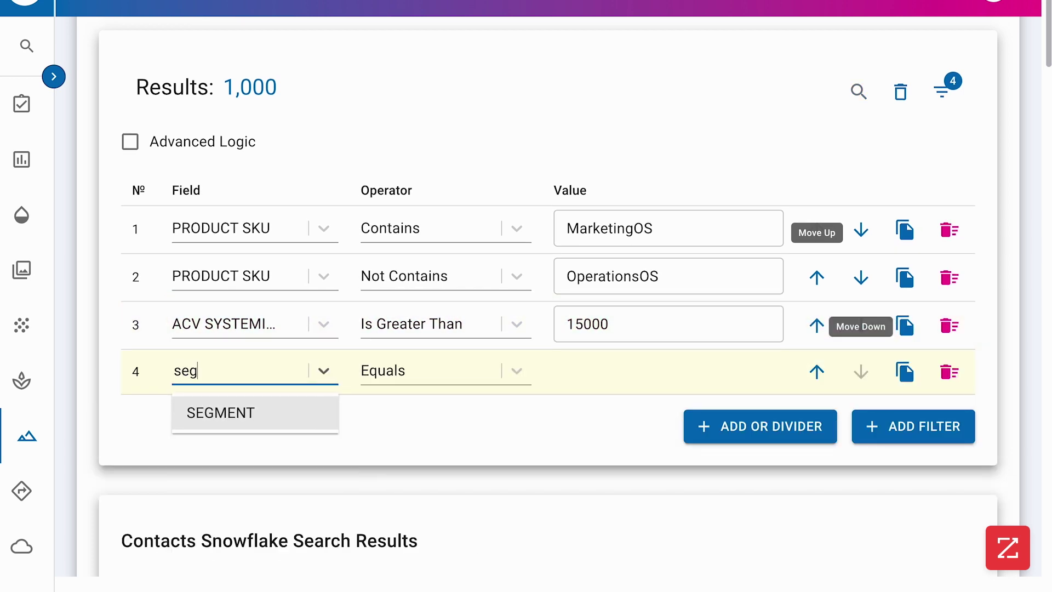
key("Return")
left_click(508, 371)
left_click(464, 427)
left_click(586, 370)
type("E")
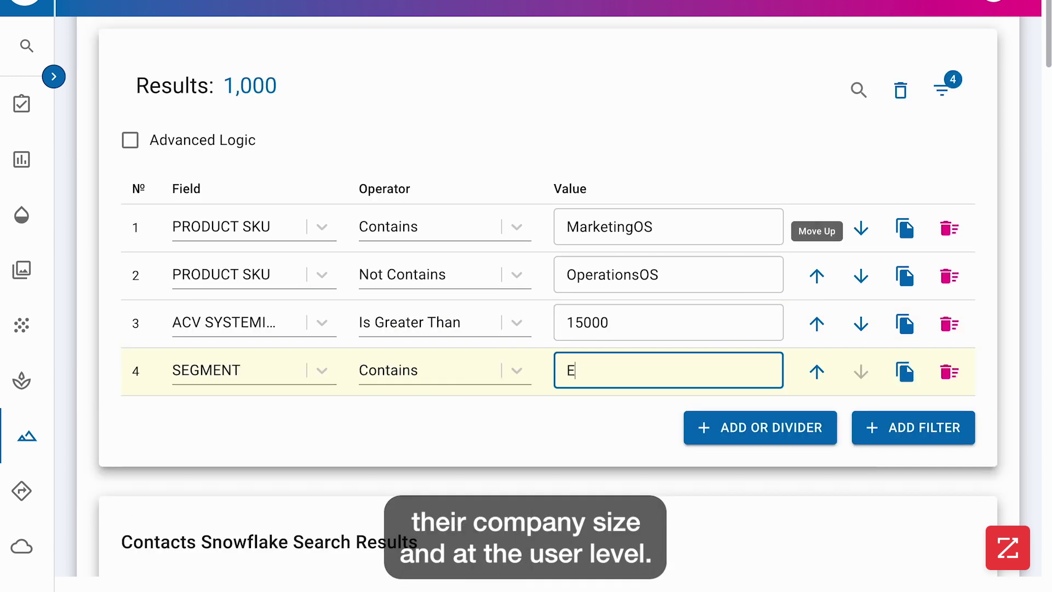
type("nt")
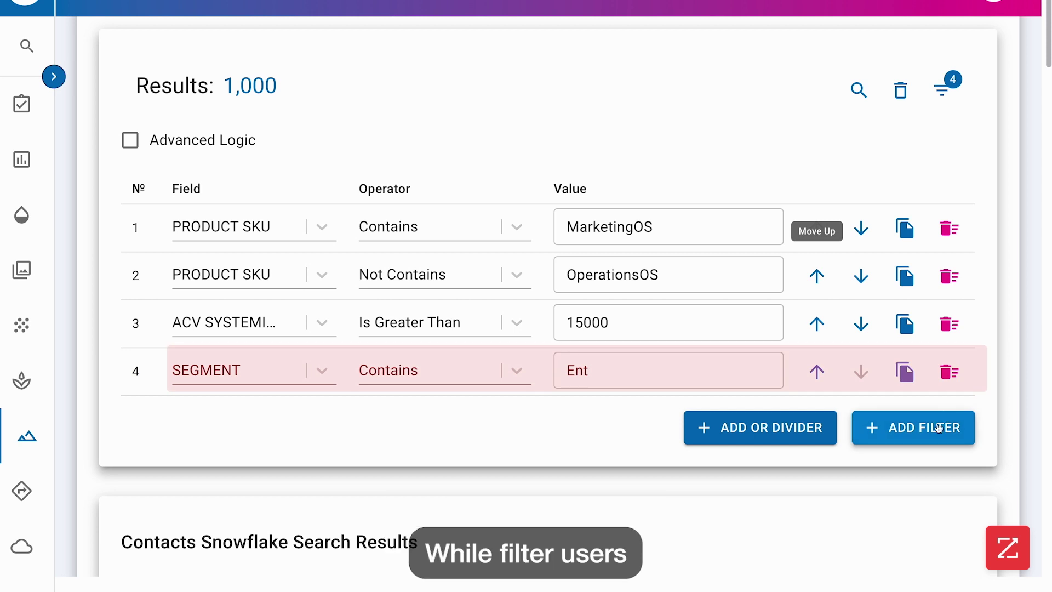
left_click(938, 428)
type("date after value")
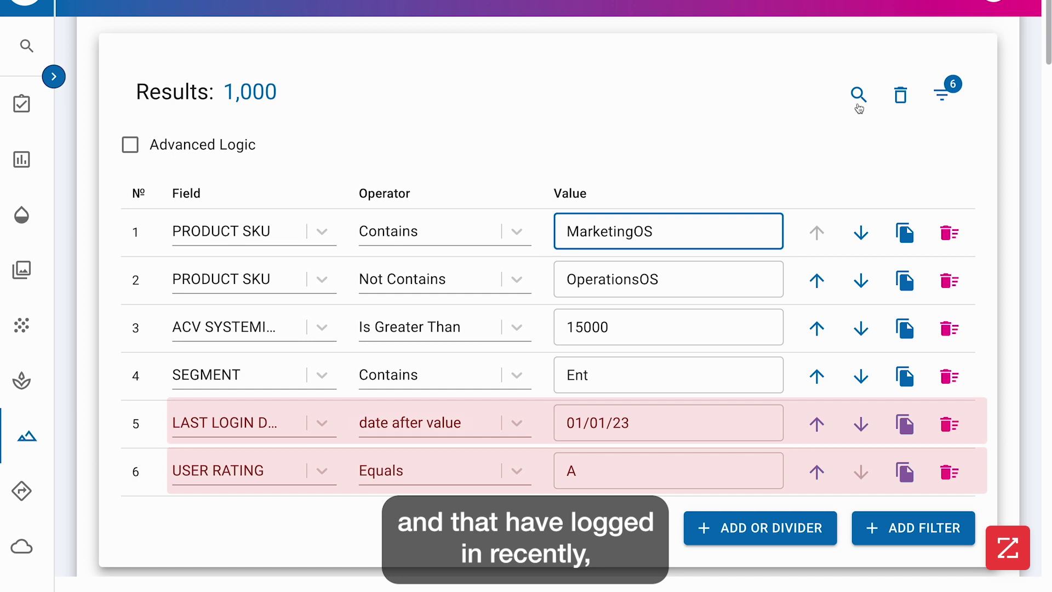
left_click(858, 99)
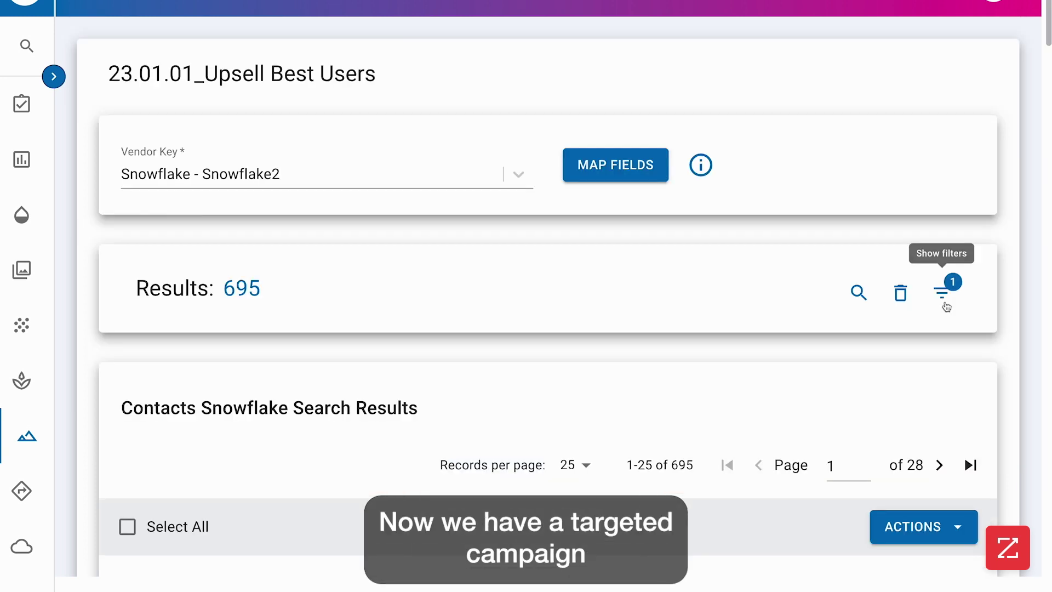
scroll(944, 300, "down", 2)
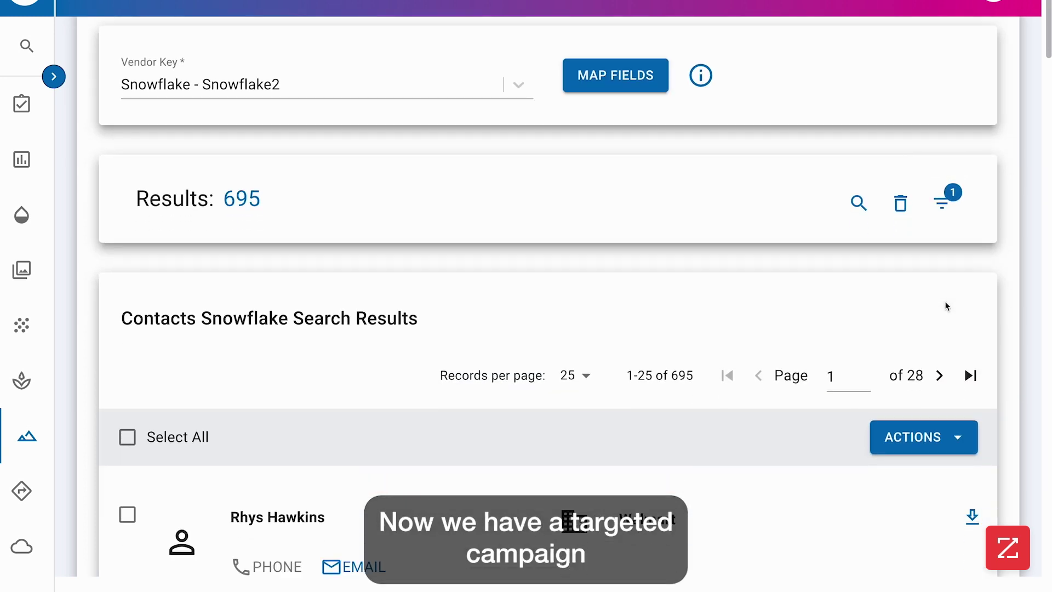
scroll(944, 301, "down", 1)
scroll(944, 306, "down", 1)
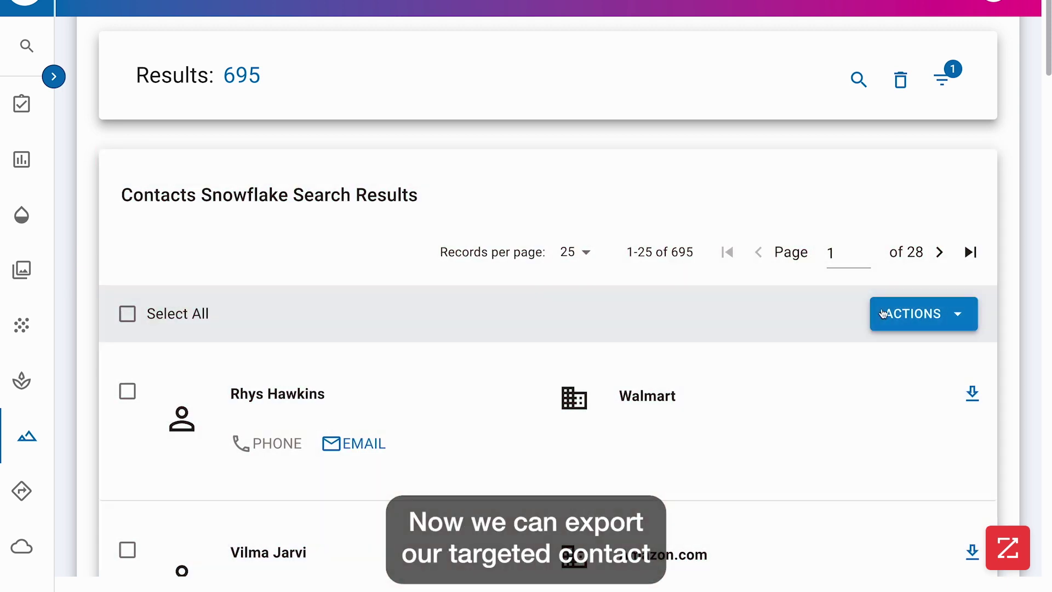
Create linked list import task '23.01.01_Best Users Upsell Campaign' on Salesforce Connection - Active.
left_click(875, 313)
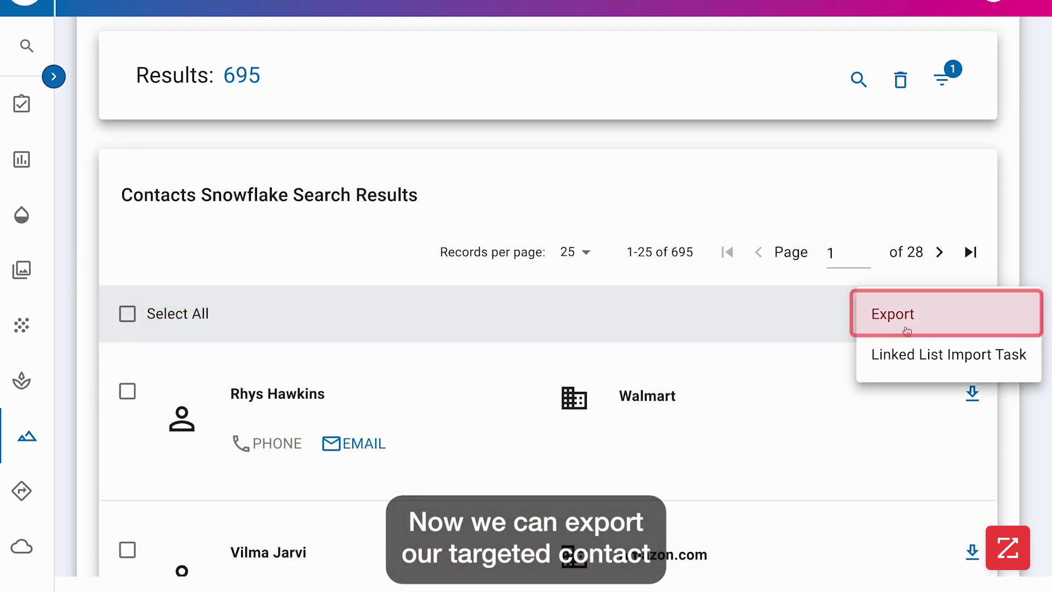
left_click(921, 355)
type("23.01.01_Best")
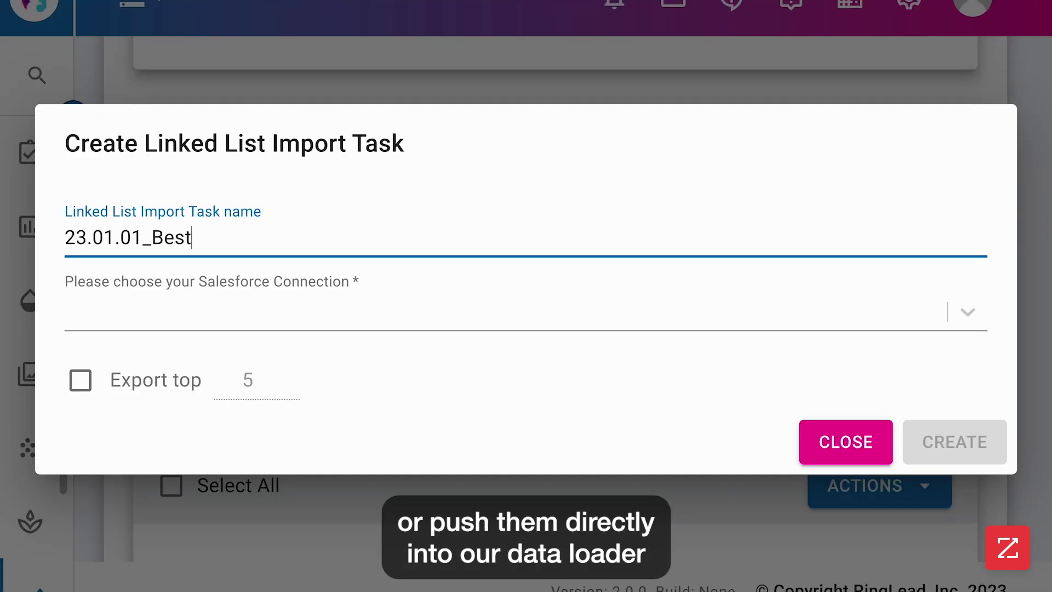
type(" Users Upsell")
left_click(189, 306)
left_click(202, 366)
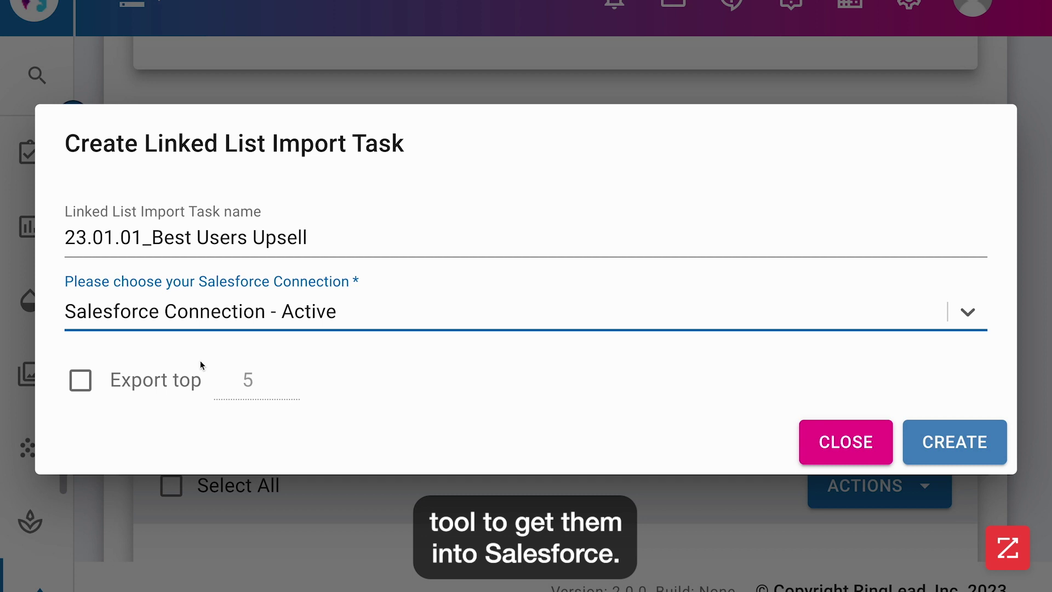
left_click(981, 441)
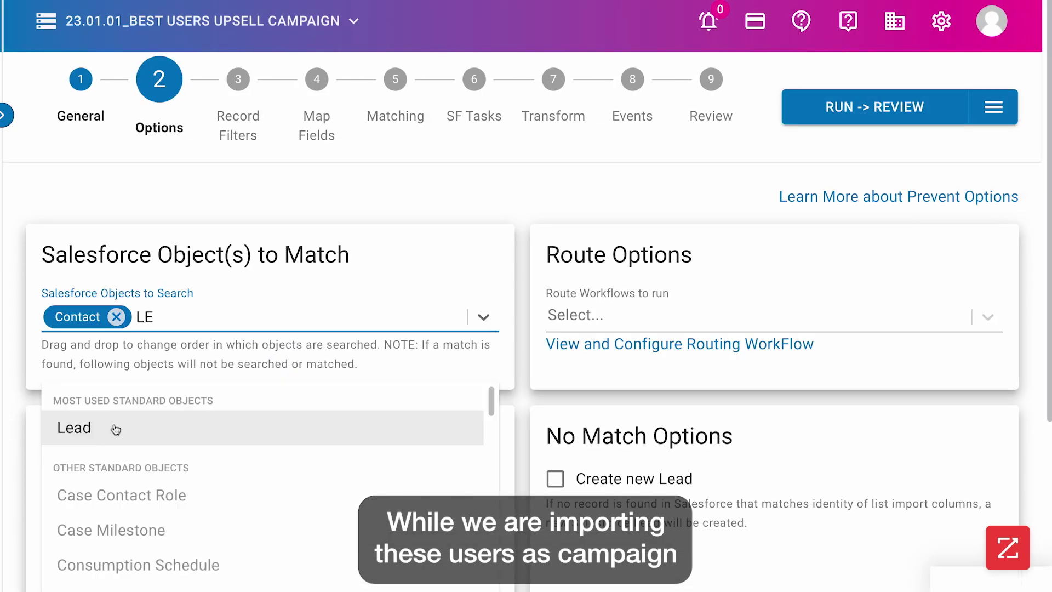
Add Lead and Account to the objects to search and choose the best users Upsell campaign.
left_click(115, 428)
type("a")
left_click(148, 421)
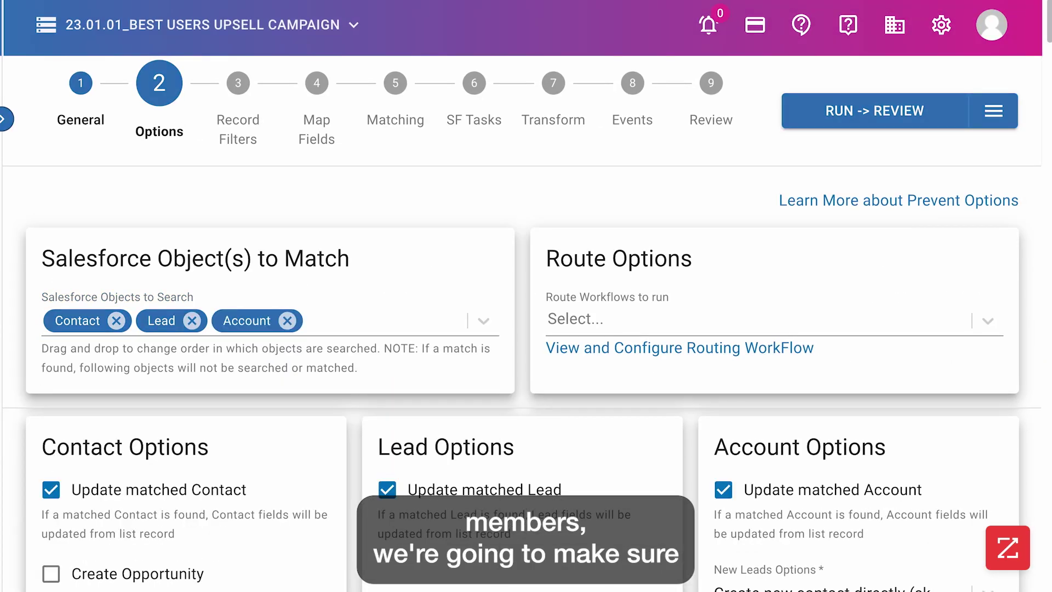
scroll(526, 329, "down", 1)
scroll(526, 329, "down", 1)
scroll(526, 330, "down", 1)
scroll(526, 330, "down", 1)
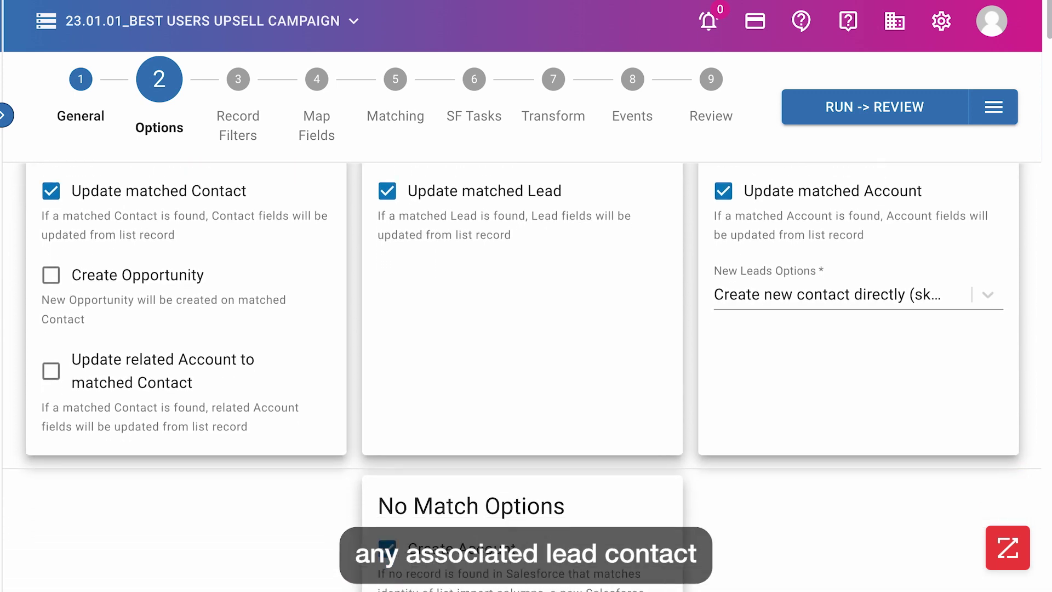
scroll(526, 378, "down", 2)
scroll(526, 378, "down", 1)
scroll(526, 378, "down", 1)
scroll(525, 378, "down", 1)
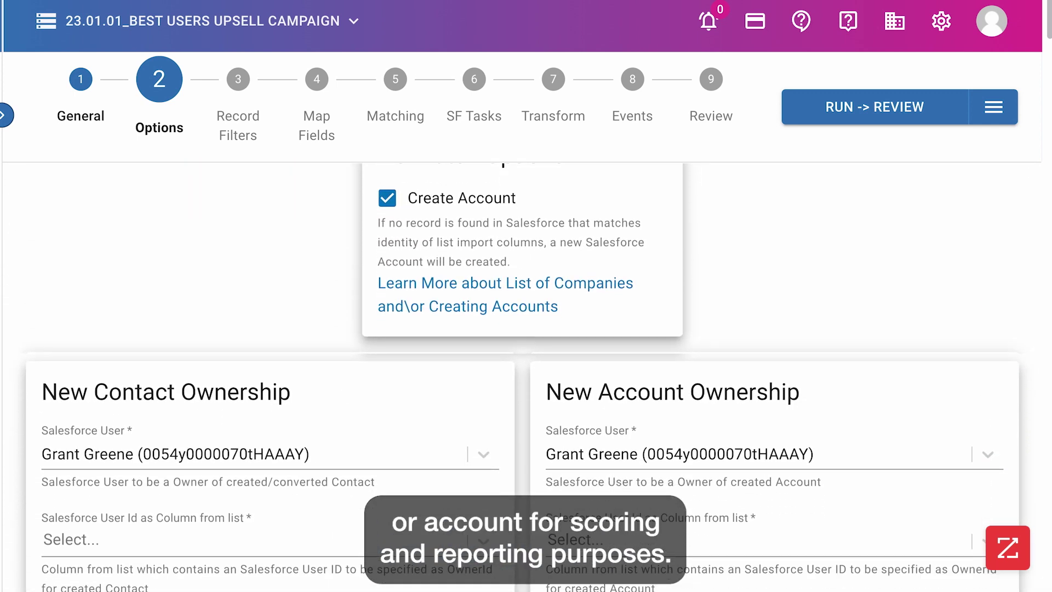
scroll(527, 378, "down", 1)
scroll(526, 378, "down", 1)
scroll(526, 379, "down", 1)
scroll(527, 378, "down", 1)
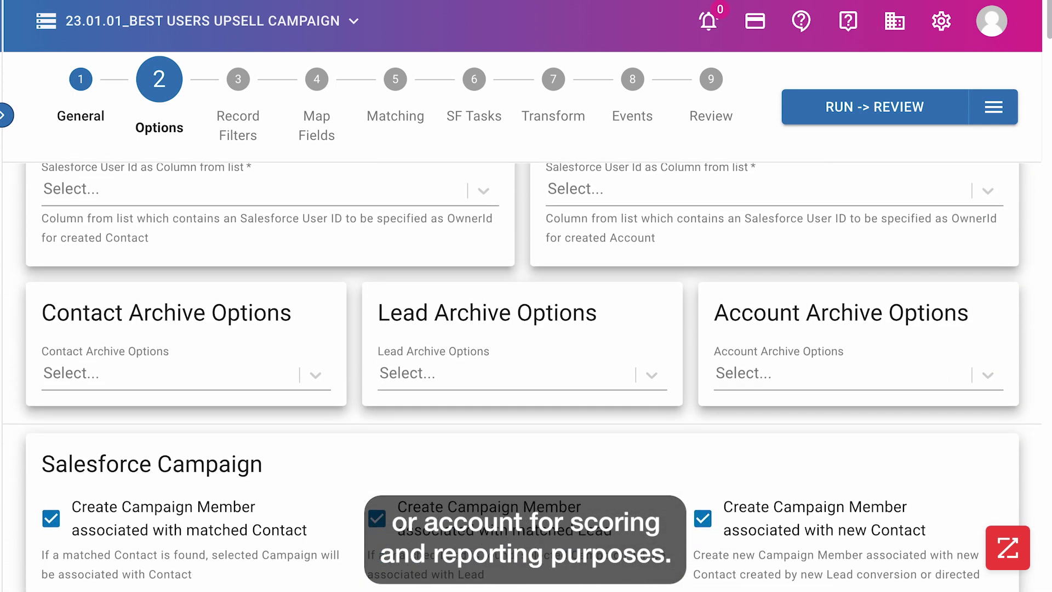
scroll(526, 378, "down", 1)
scroll(526, 378, "down", 1)
scroll(526, 378, "down", 1)
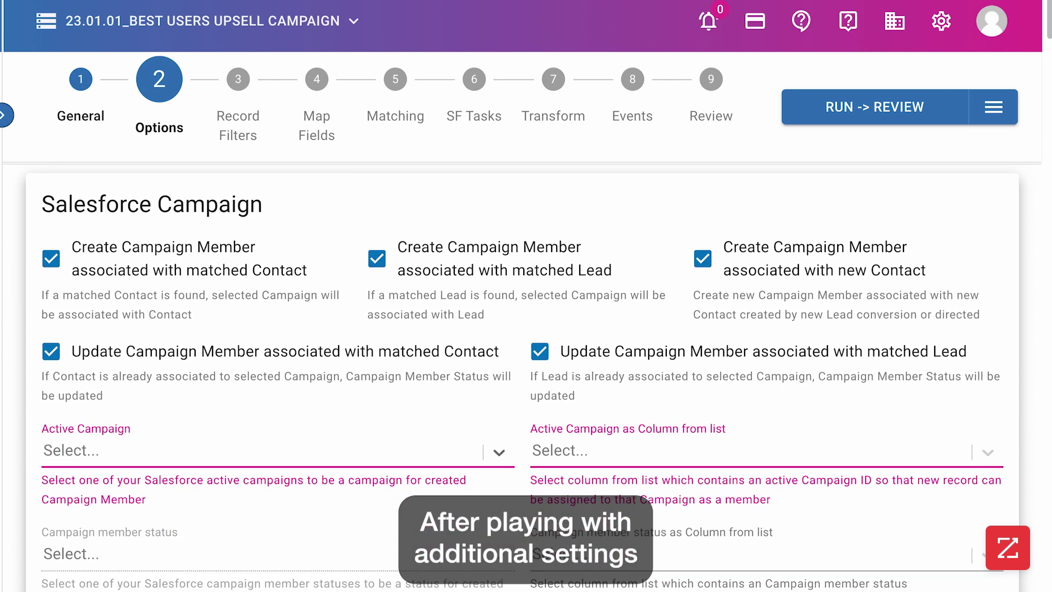
left_click(246, 451)
type("use")
left_click(246, 542)
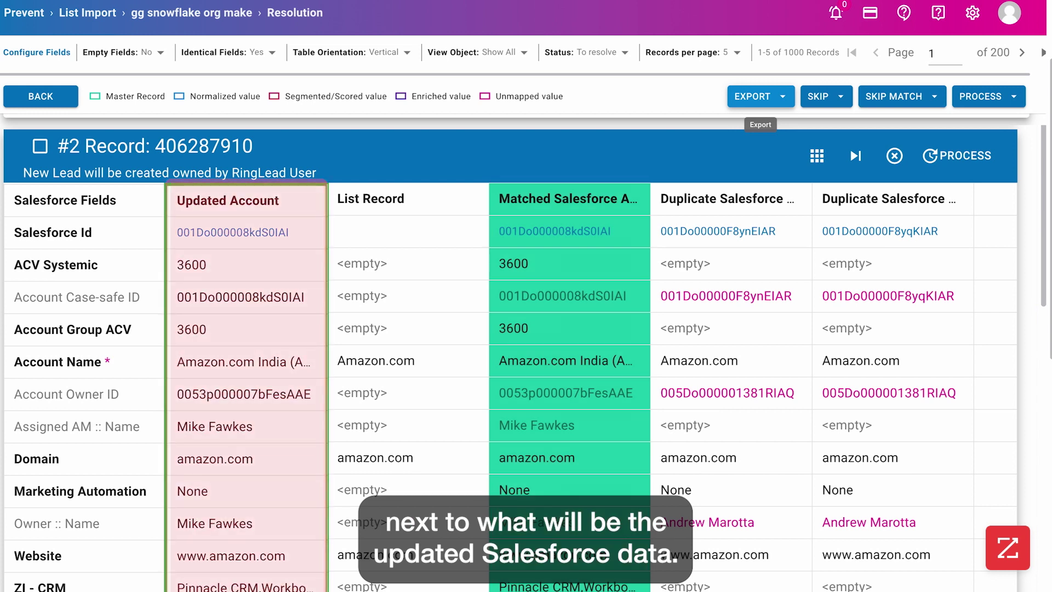
Check the export options, then bring up the choices for processing selected, displayed or all records.
left_click(760, 96)
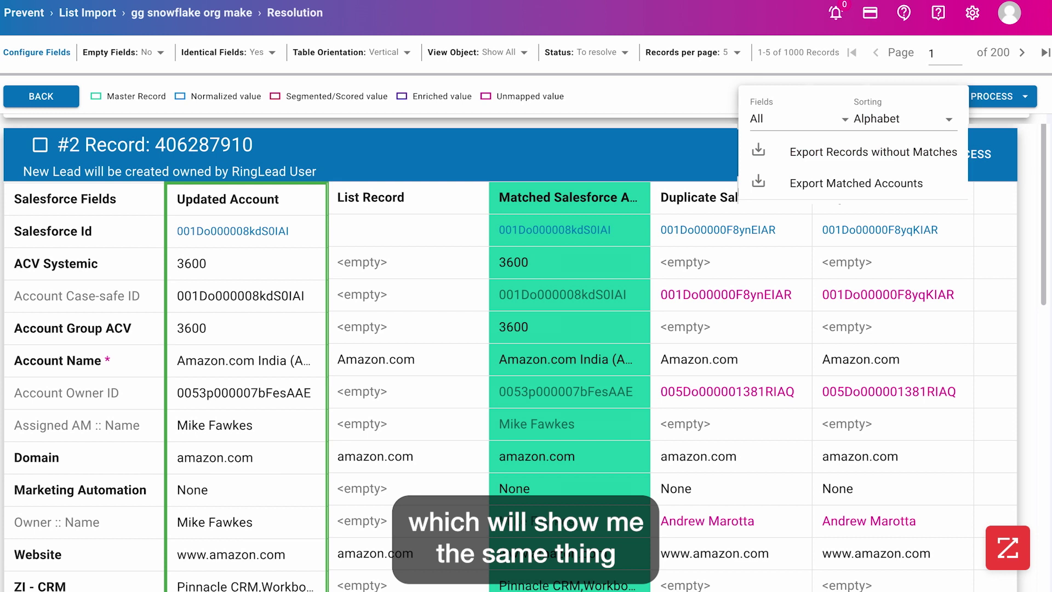
left_click(986, 96)
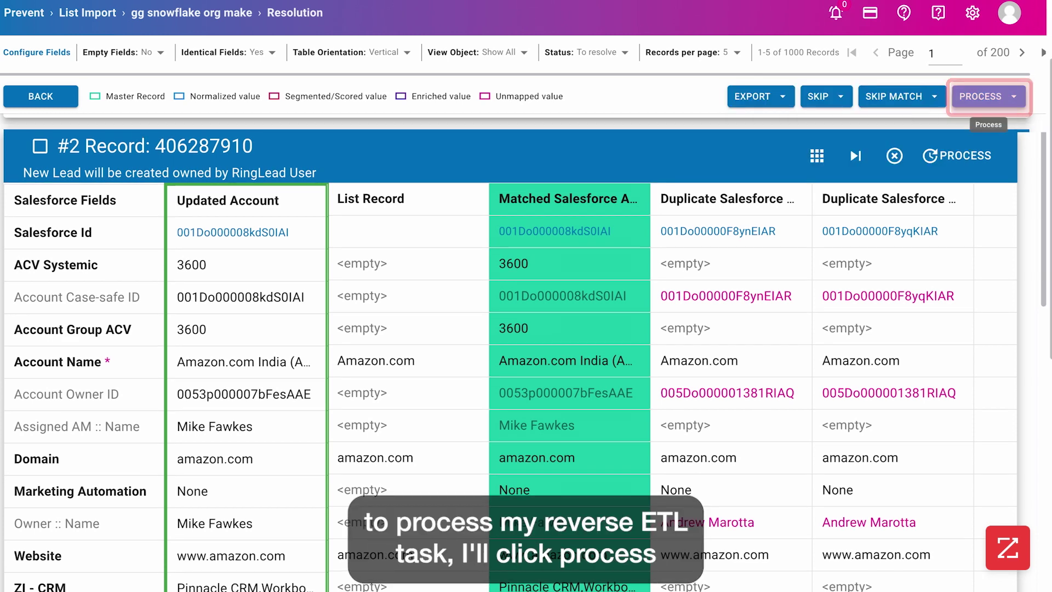
left_click(987, 97)
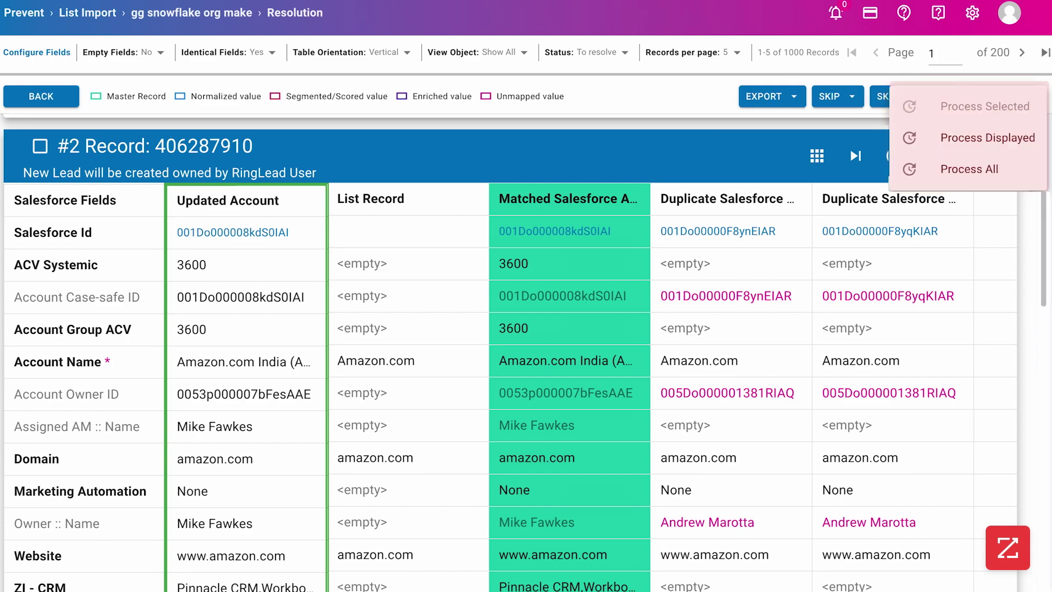